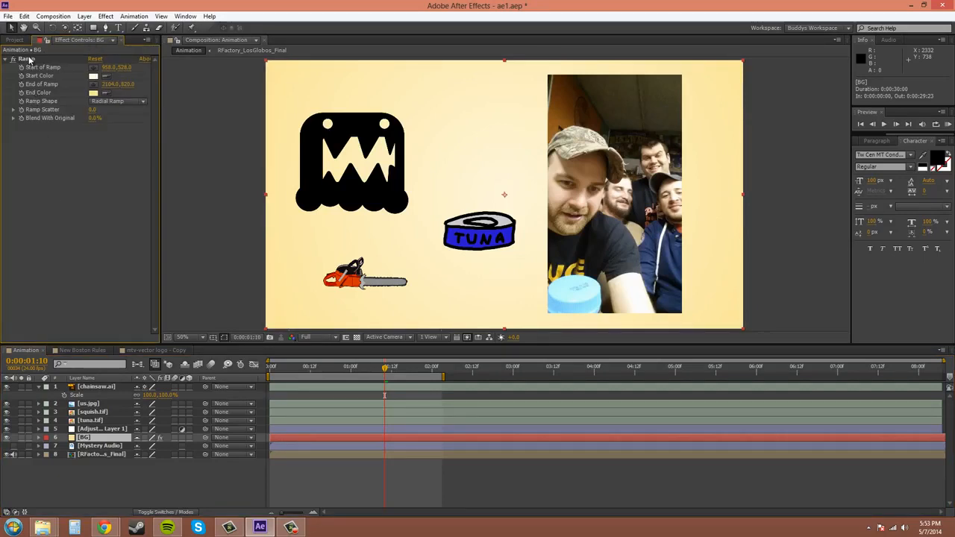
Switch the BG layer's effects off and back on to compare the background without its ramp
{"action": "left_click", "coordinate": [160, 438]}
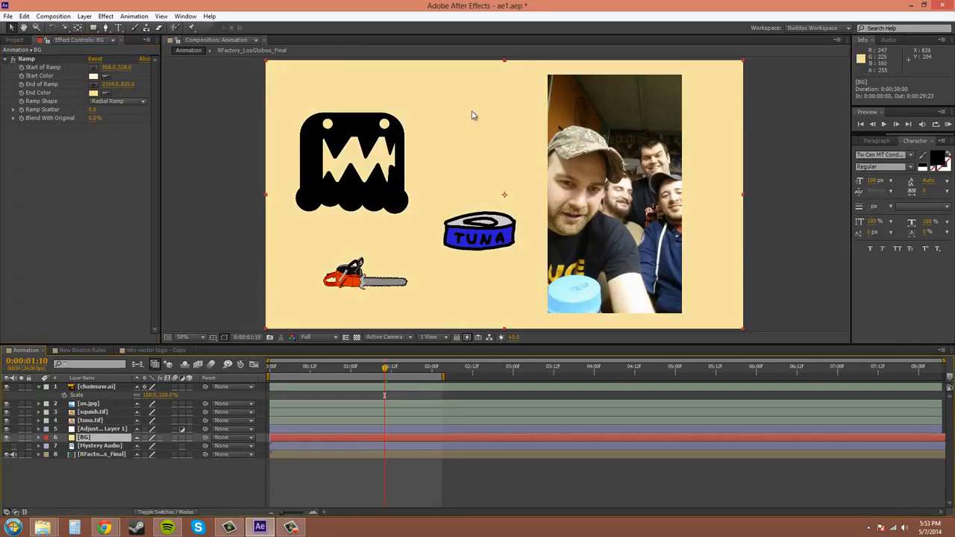
{"action": "left_click", "coordinate": [160, 438]}
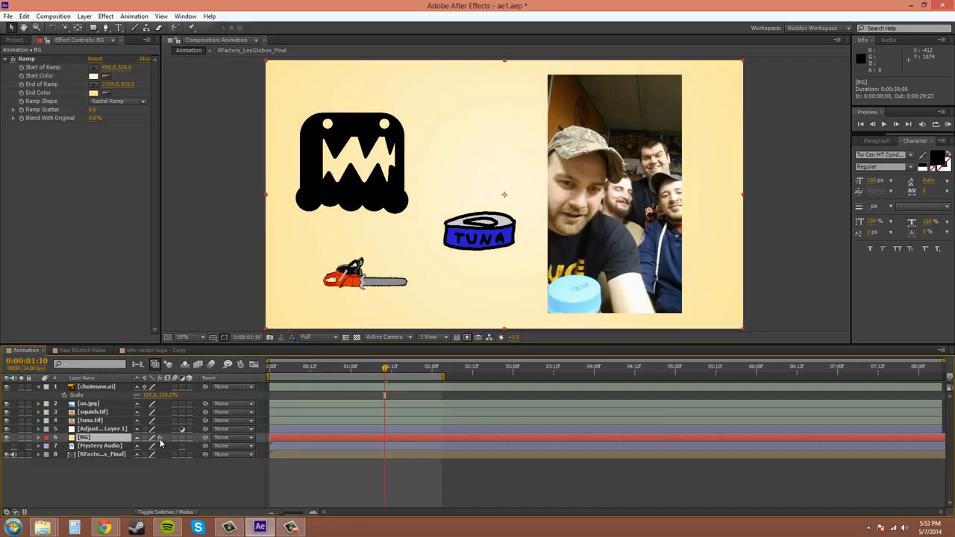
Enable motion blur for the composition
{"action": "left_click", "coordinate": [199, 365]}
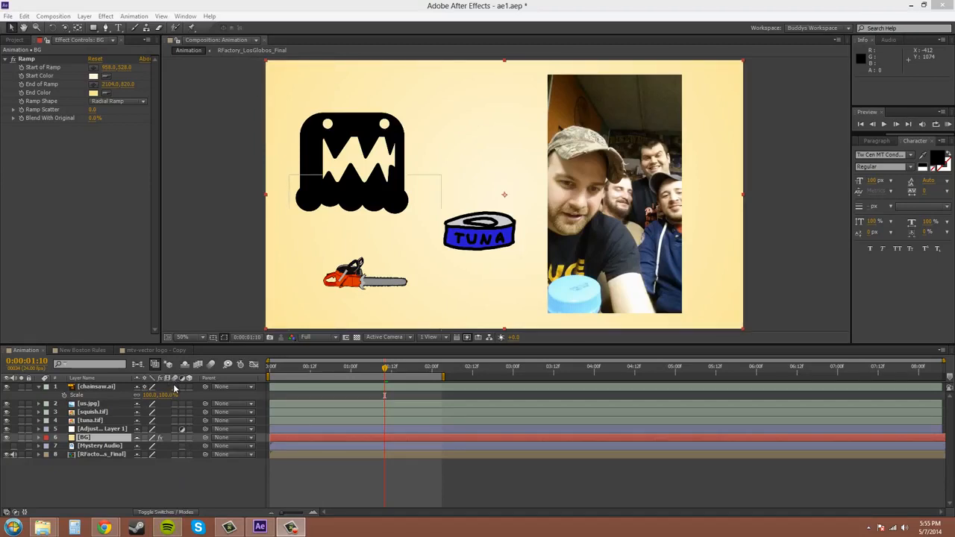
{"action": "left_click", "coordinate": [211, 366]}
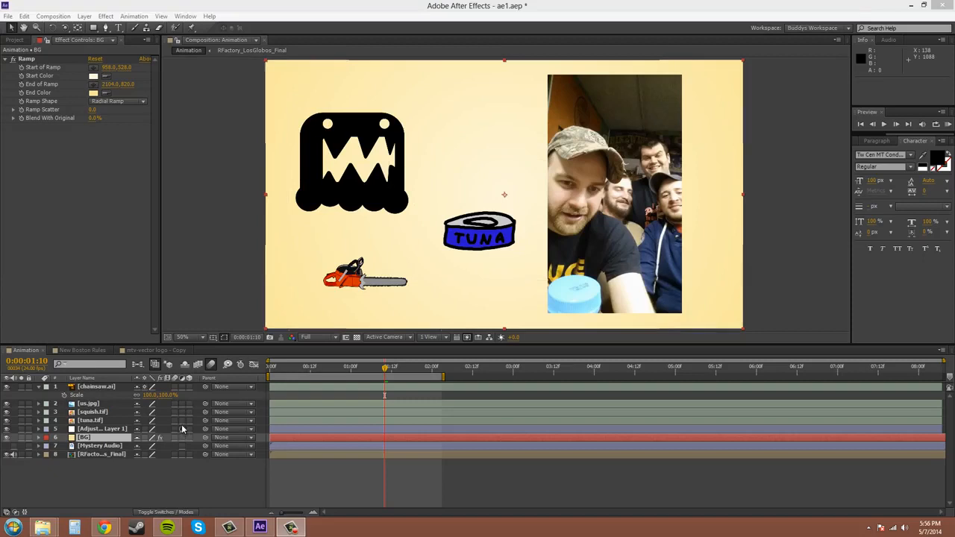
Apply a Fast Blur effect to Adjustment Layer 1 and set its blurriness to 50
{"action": "left_click", "coordinate": [107, 430]}
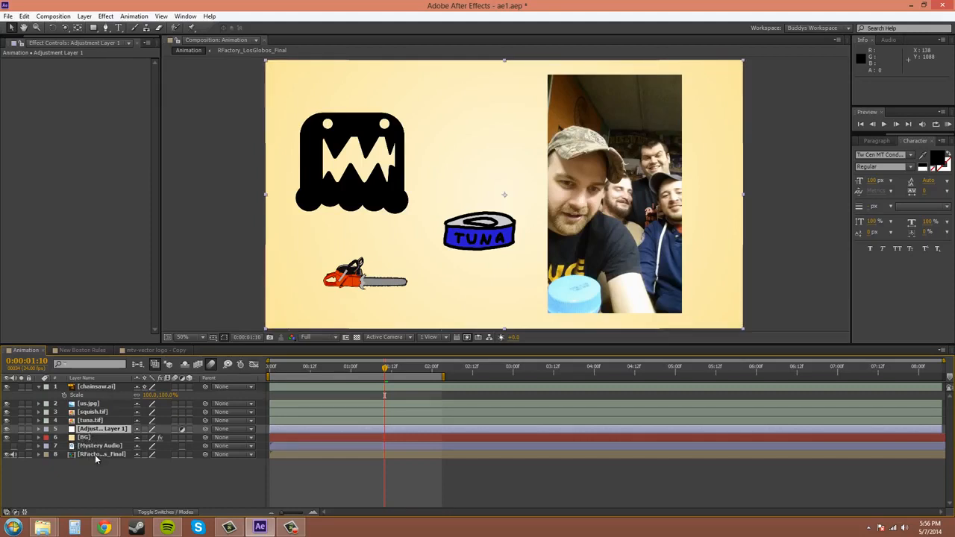
{"action": "left_click", "coordinate": [105, 16]}
{"action": "mouse_move", "coordinate": [153, 90]}
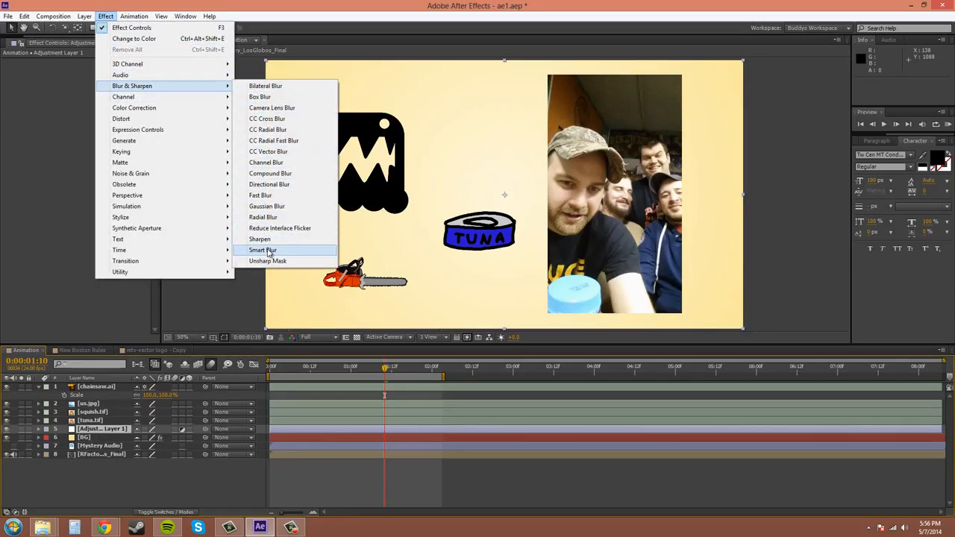
{"action": "left_click", "coordinate": [261, 195]}
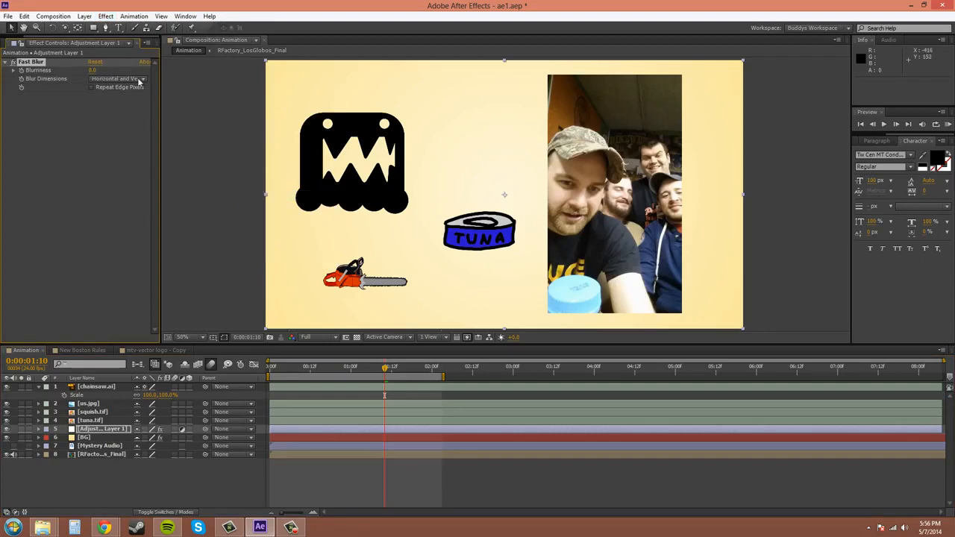
{"action": "left_click", "coordinate": [92, 71]}
{"action": "type", "text": "50"}
{"action": "key", "text": "Return"}
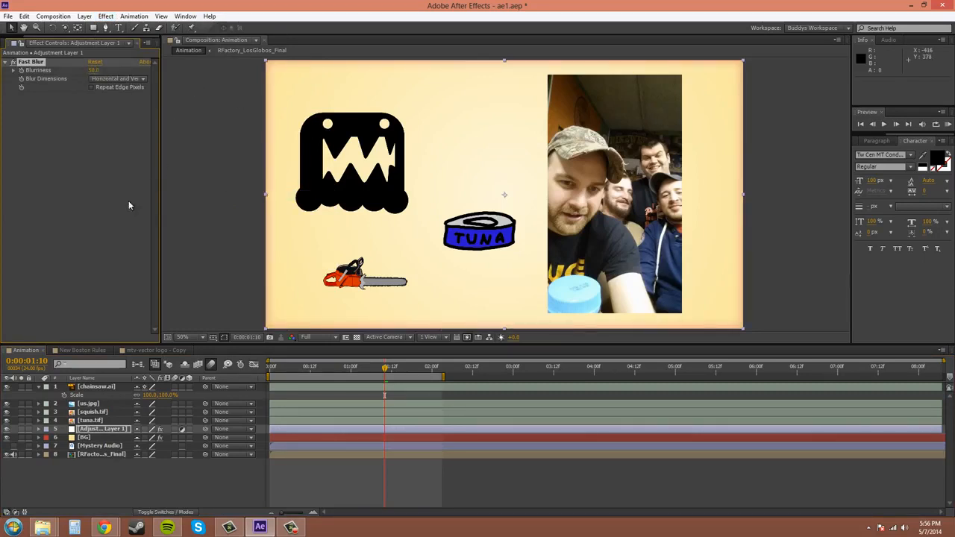
Move Adjustment Layer 1 directly above squish.tif in the layer stack and toggle its adjustment switch off and back on
{"action": "mouse_move", "coordinate": [91, 431]}
{"action": "left_mouse_down"}
{"action": "mouse_move", "coordinate": [99, 386]}
{"action": "mouse_move", "coordinate": [90, 417]}
{"action": "left_mouse_up"}
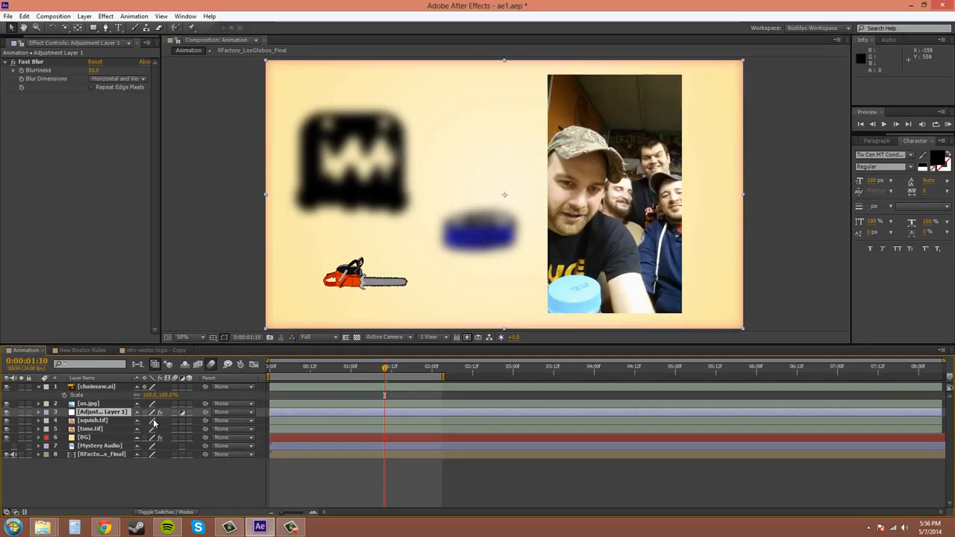
{"action": "left_click", "coordinate": [182, 413]}
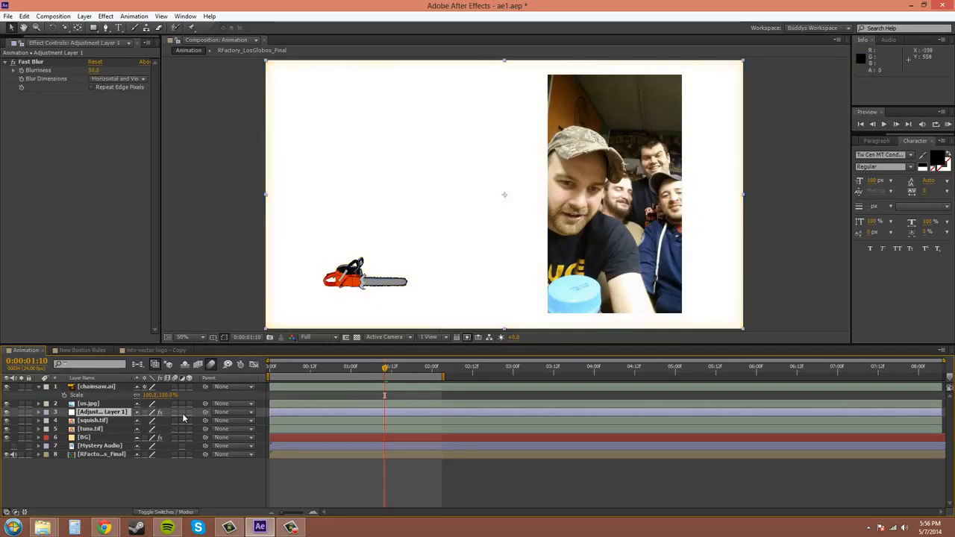
{"action": "left_click", "coordinate": [182, 412]}
{"action": "left_click", "coordinate": [182, 413]}
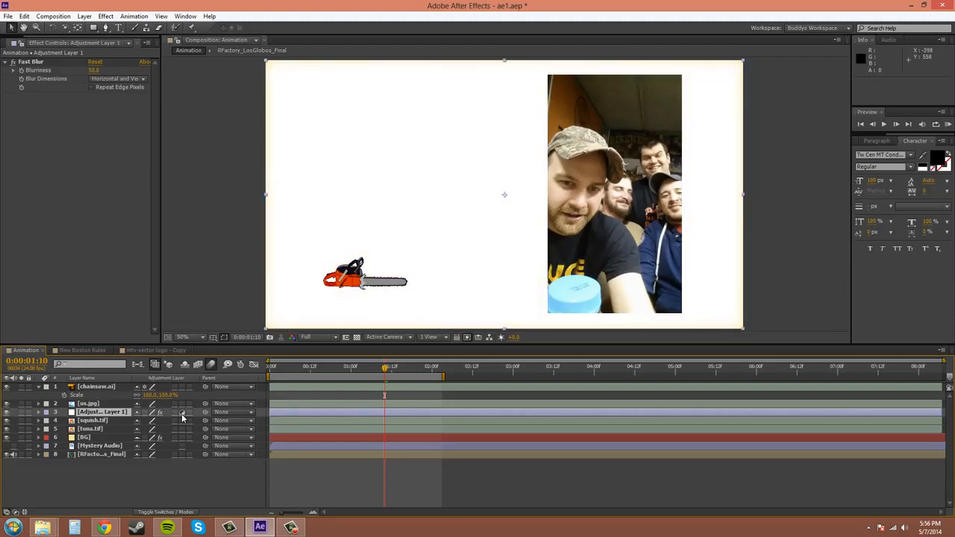
{"action": "left_click", "coordinate": [182, 412]}
{"action": "left_click", "coordinate": [109, 414]}
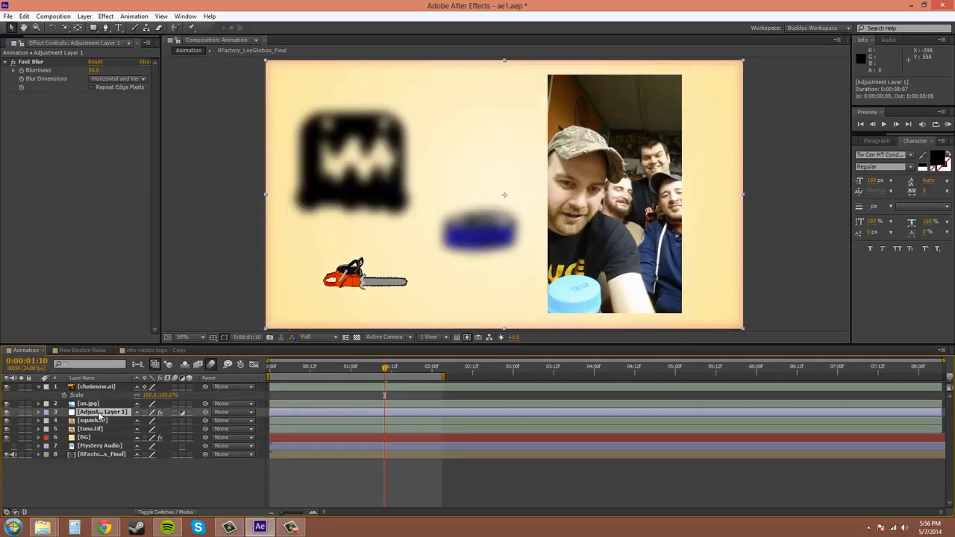
{"action": "left_click", "coordinate": [84, 15]}
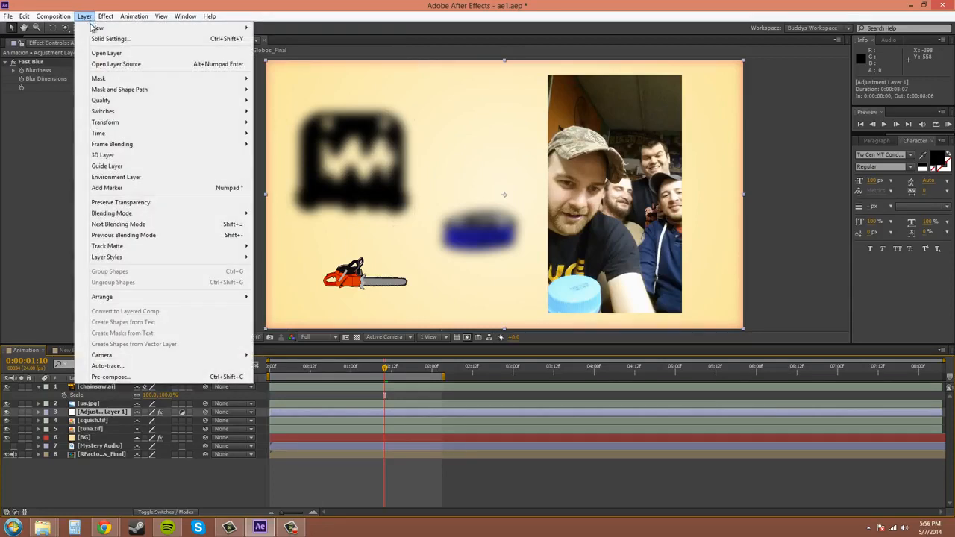
{"action": "mouse_move", "coordinate": [172, 28]}
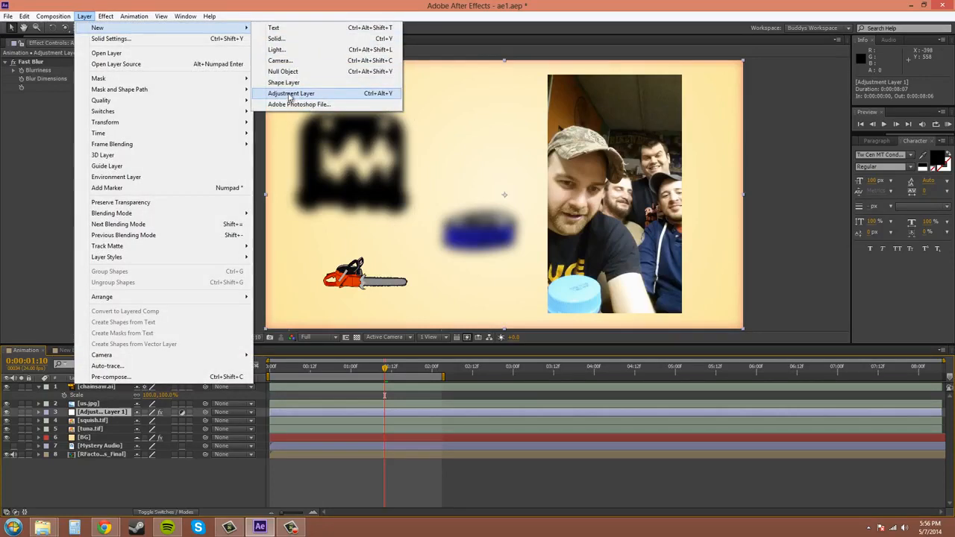
{"action": "left_click", "coordinate": [46, 312]}
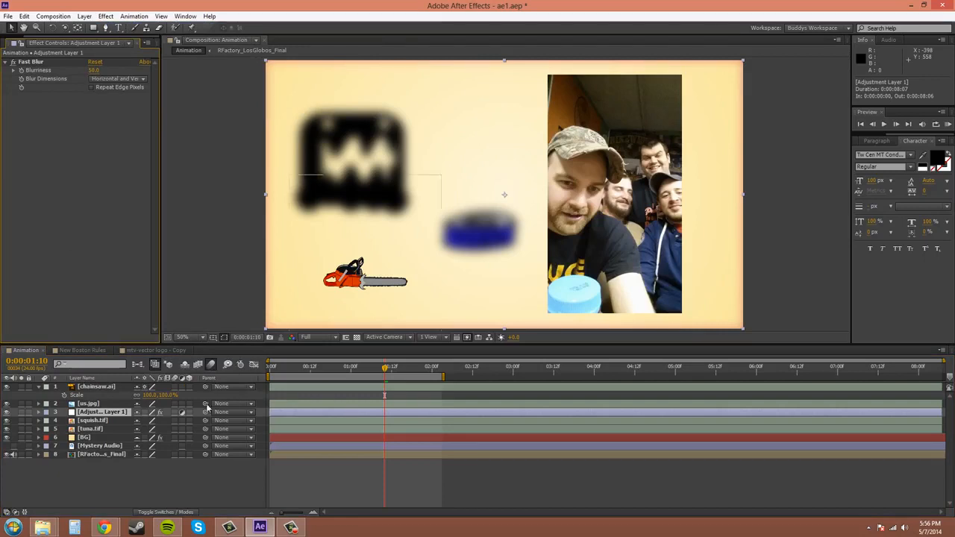
Toggle the adjustment switch of Adjustment Layer 1 off and on again, and delete its Fast Blur effect
{"action": "left_click", "coordinate": [183, 413]}
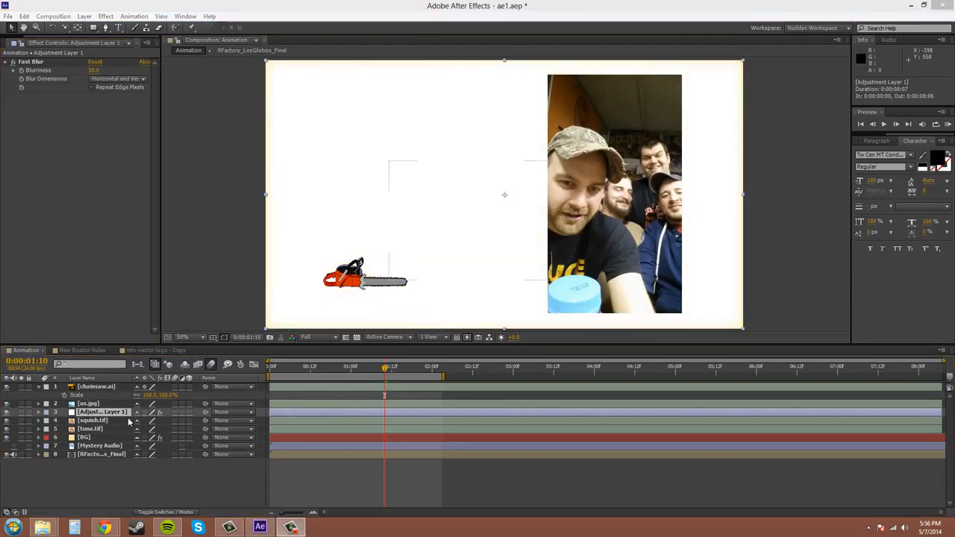
{"action": "left_click", "coordinate": [183, 412]}
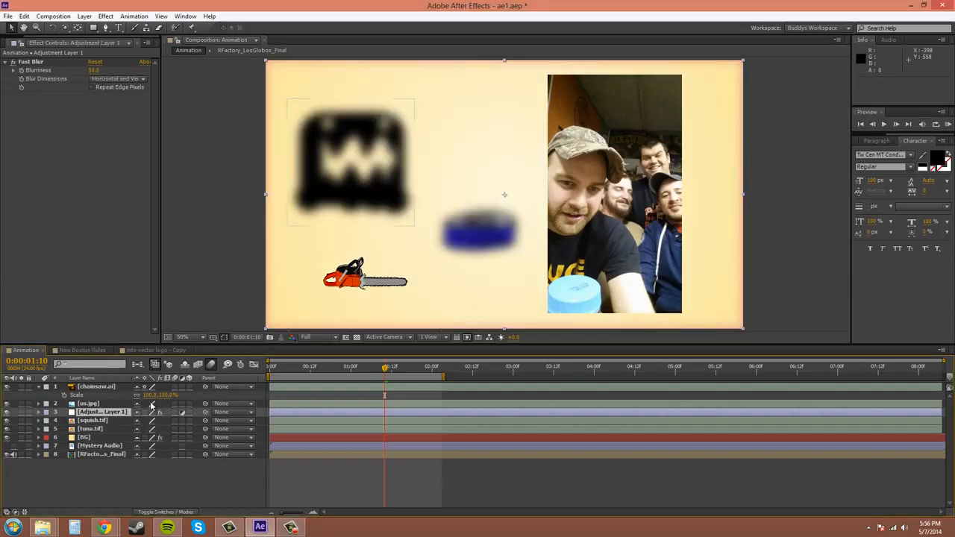
{"action": "left_click", "coordinate": [27, 62]}
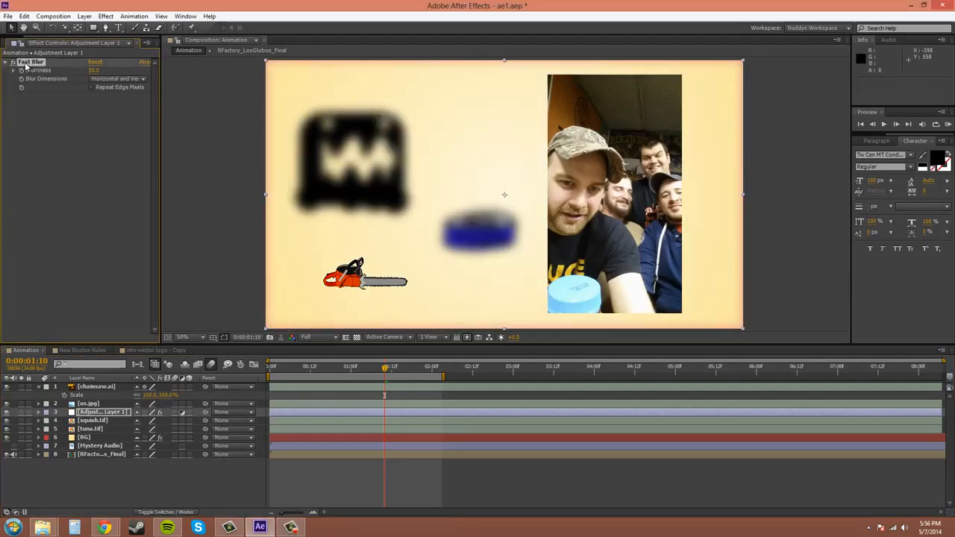
{"action": "key", "text": "Delete"}
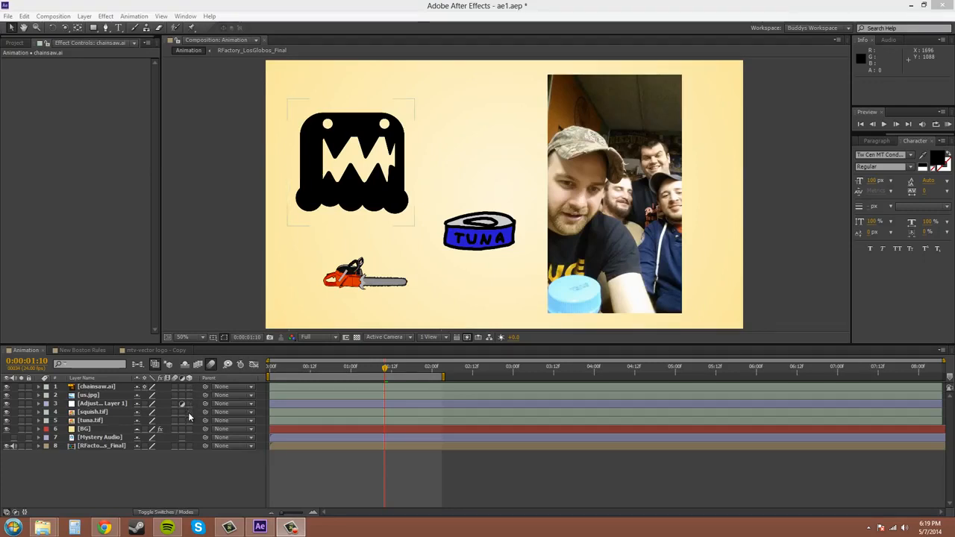
Make squish.tif a 3D layer and push it back in depth to a Z position of about 184.9
{"action": "left_click", "coordinate": [188, 412]}
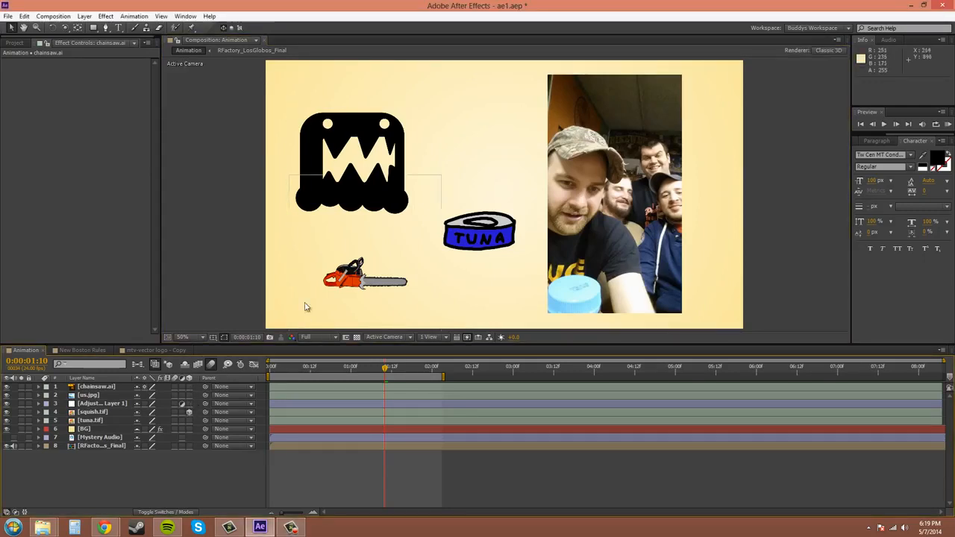
{"action": "left_click", "coordinate": [97, 411]}
{"action": "key", "text": "p"}
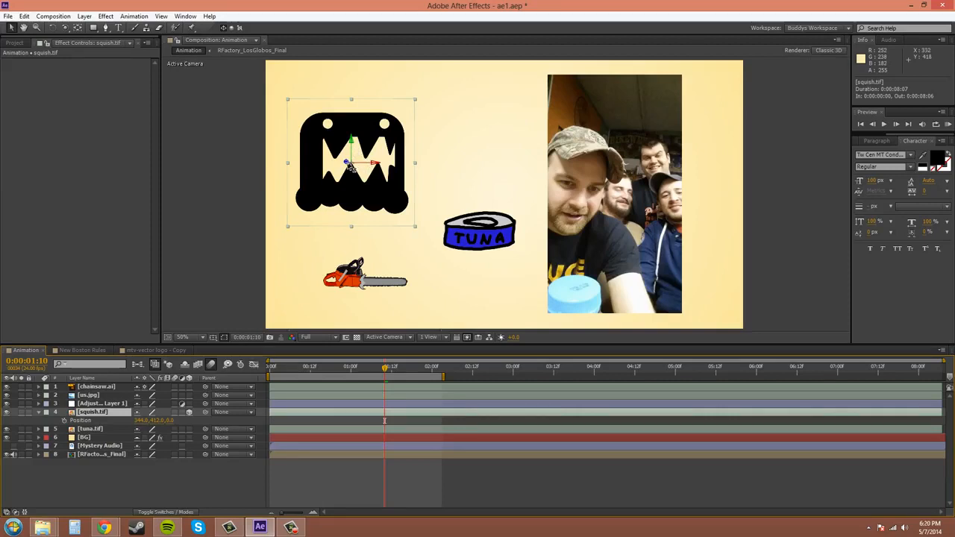
{"action": "left_click_drag", "start_coordinate": [349, 167], "coordinate": [398, 171]}
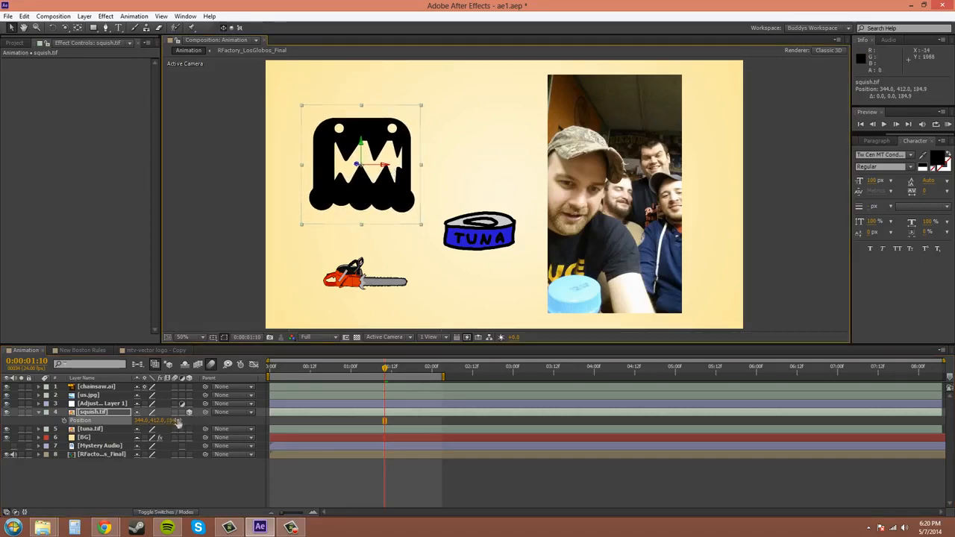
Show the 3D orientation and rotation properties of squish.tif and collapse the layer again
{"action": "left_click", "coordinate": [113, 414]}
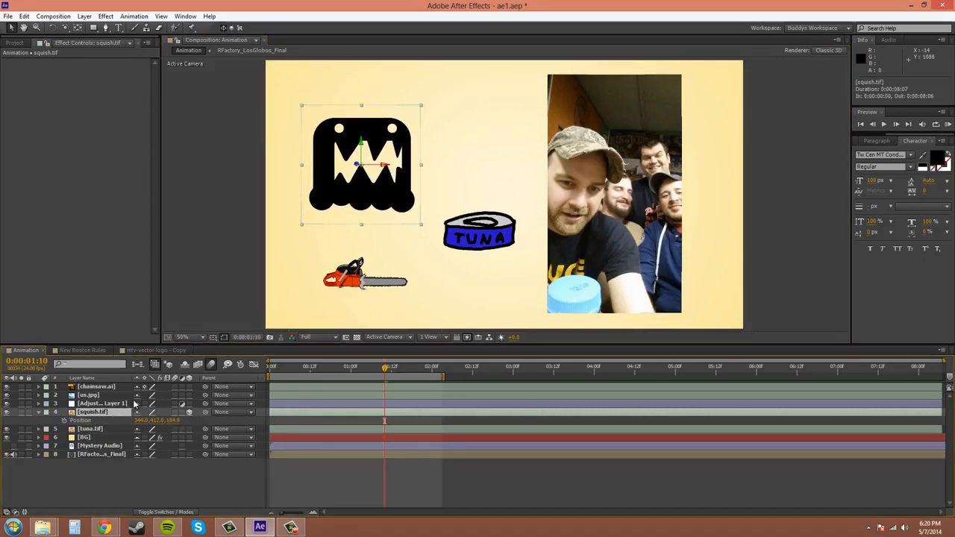
{"action": "key", "text": "r"}
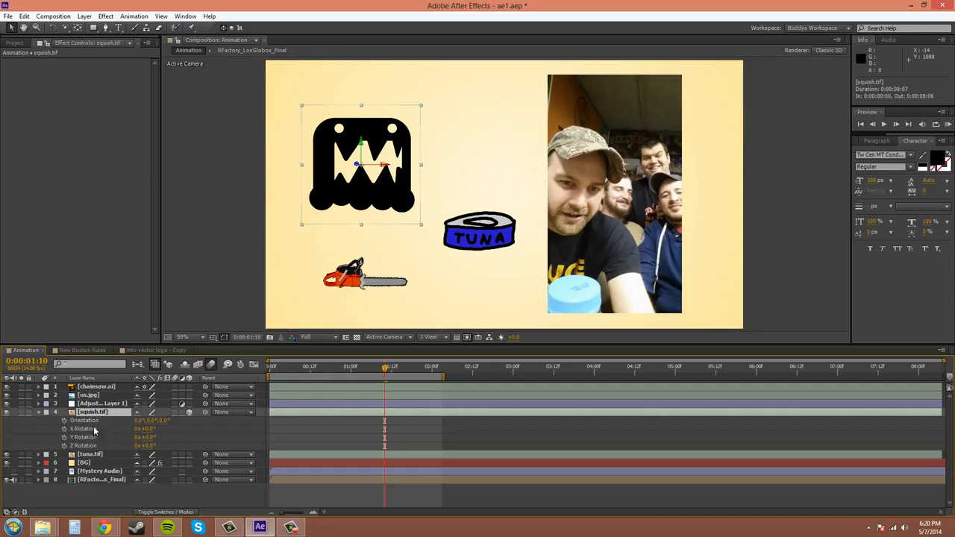
{"action": "left_click", "coordinate": [38, 412]}
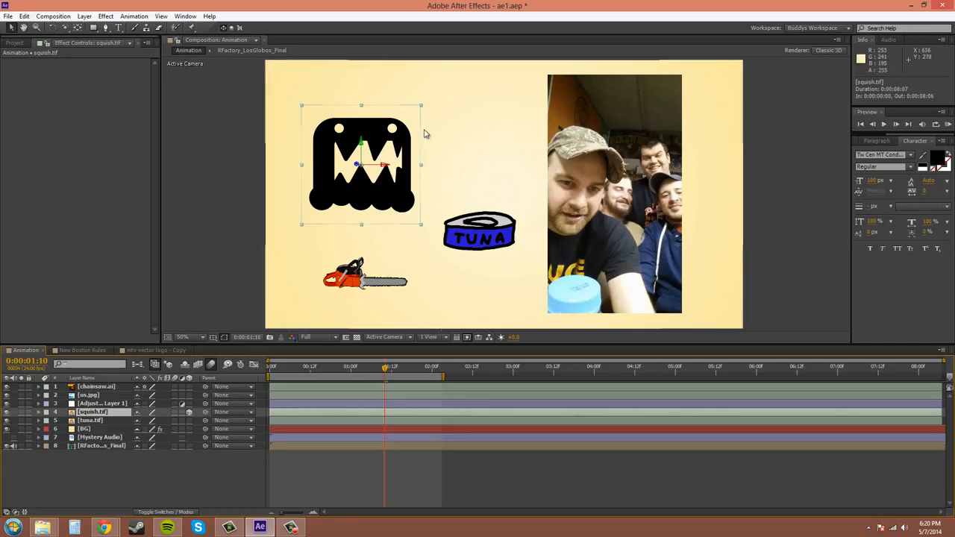
Parent chainsaw.ai to tuna.tif and move tuna.tif up to a Y position of 599
{"action": "left_click", "coordinate": [113, 387]}
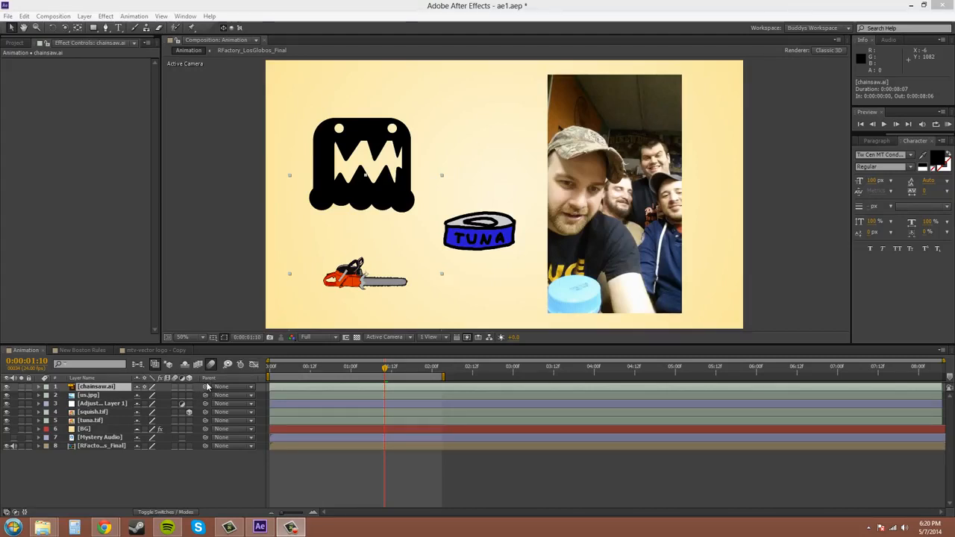
{"action": "left_click_drag", "start_coordinate": [206, 384], "coordinate": [99, 417]}
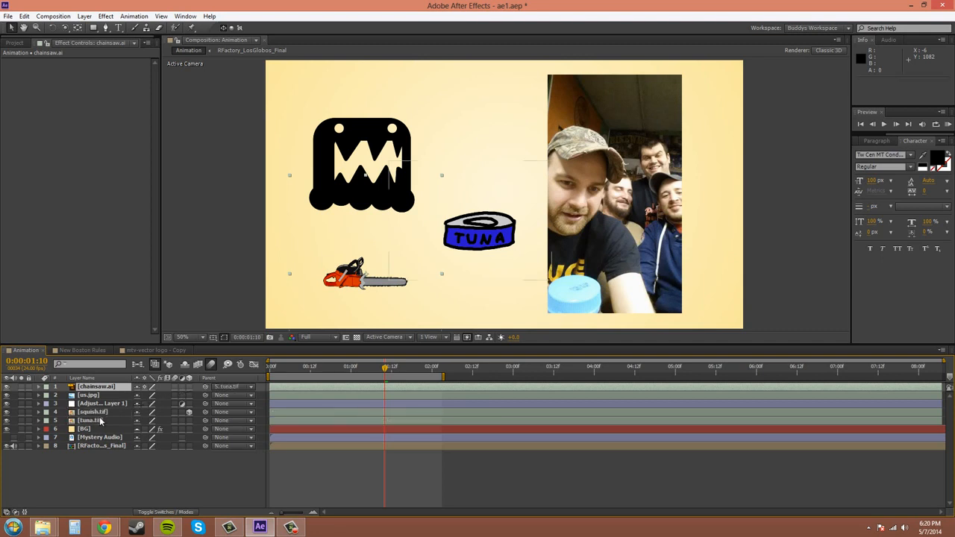
{"action": "left_click", "coordinate": [91, 422]}
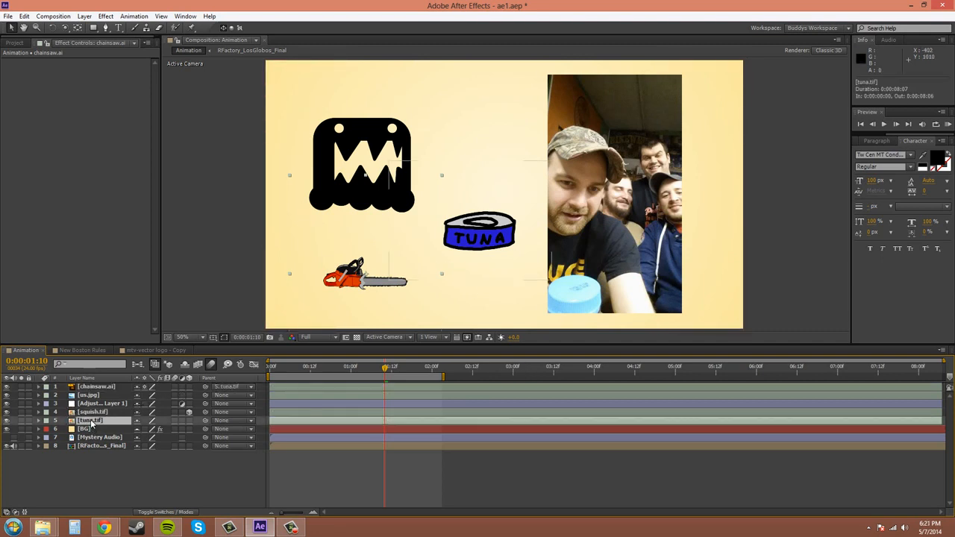
{"action": "key", "text": "p"}
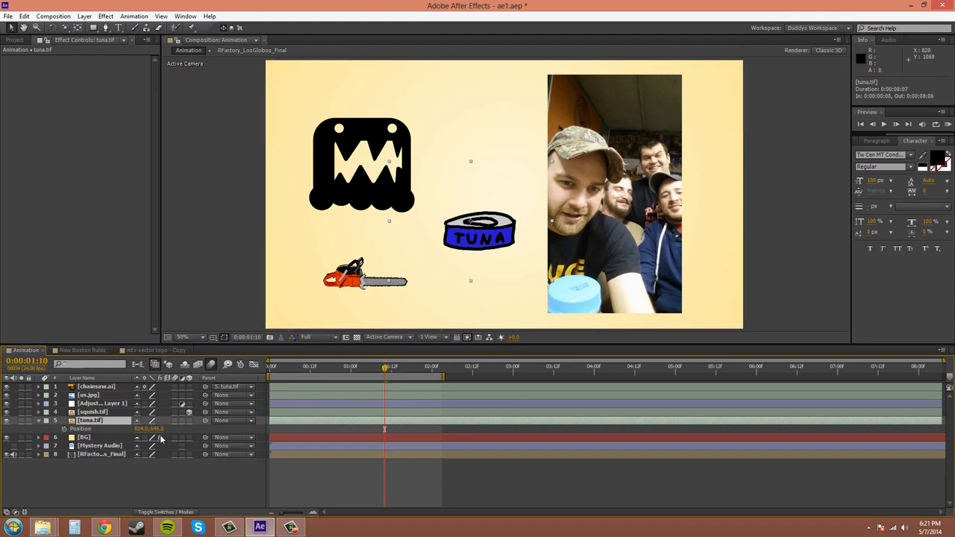
{"action": "left_click_drag", "start_coordinate": [157, 429], "coordinate": [154, 399]}
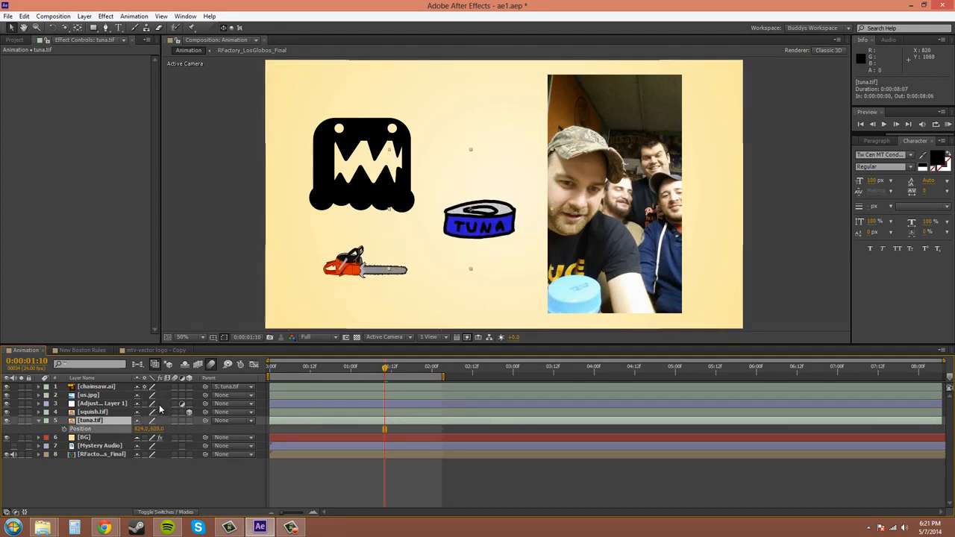
Change the parent of chainsaw.ai to squish.tif after trying Adjustment Layer 1 as its parent
{"action": "left_click", "coordinate": [225, 387]}
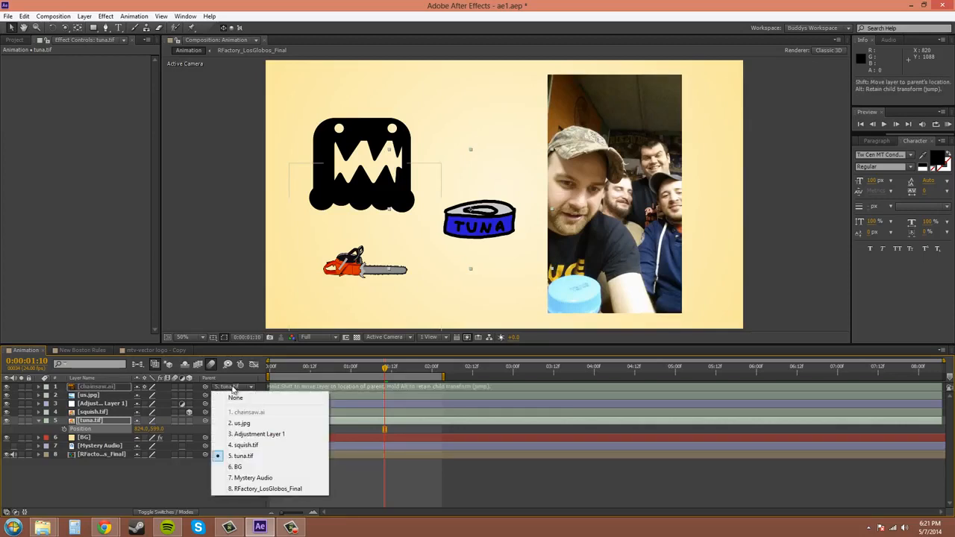
{"action": "left_click", "coordinate": [250, 434]}
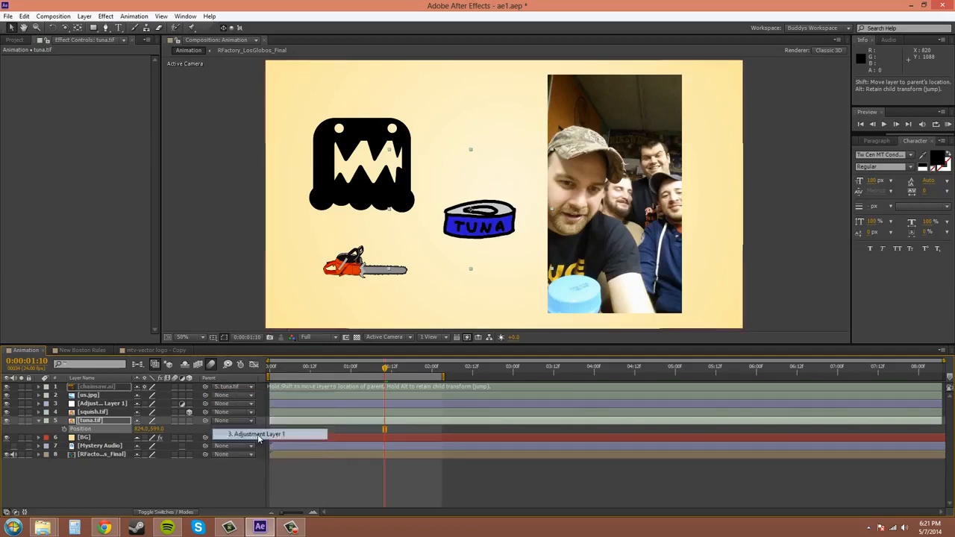
{"action": "left_click", "coordinate": [227, 387]}
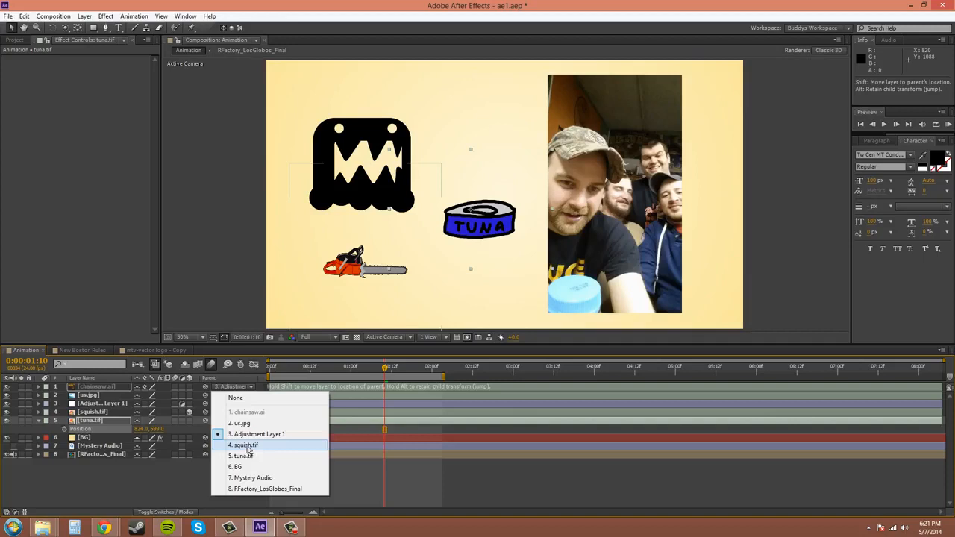
{"action": "left_click", "coordinate": [248, 446]}
Reveal the Position of squish.tif, try shifting the layer horizontally to test its link with chainsaw.ai, and undo the change
{"action": "left_click", "coordinate": [101, 412]}
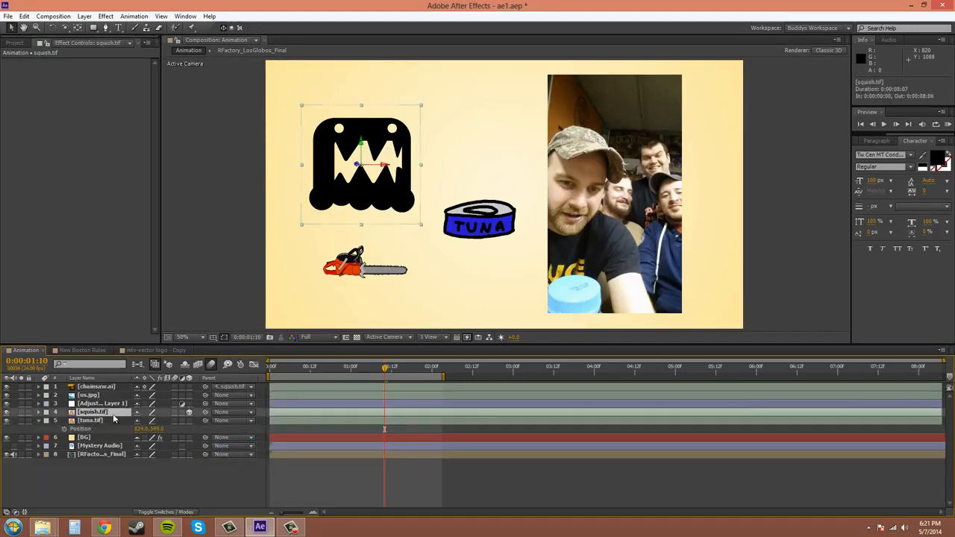
{"action": "key", "text": "p"}
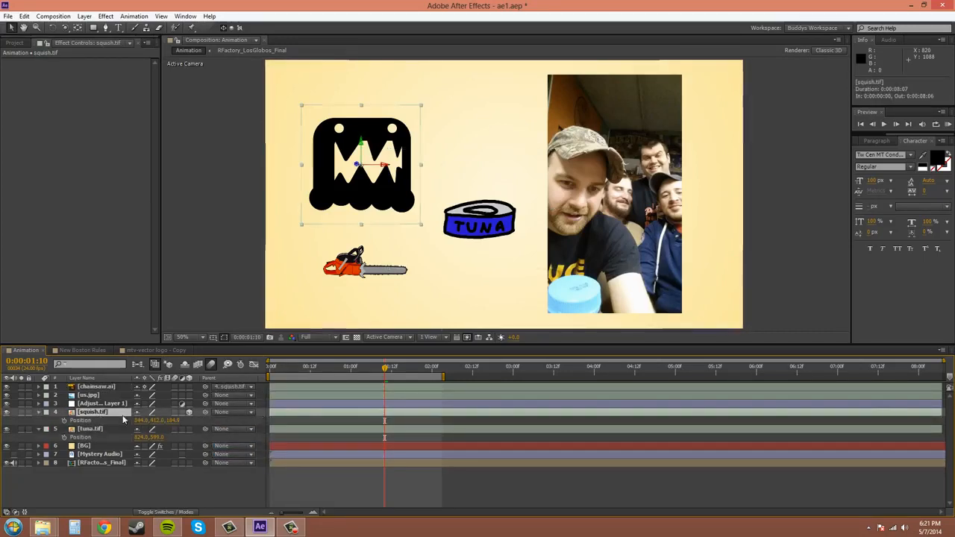
{"action": "mouse_move", "coordinate": [141, 421]}
{"action": "left_mouse_down"}
{"action": "mouse_move", "coordinate": [161, 421]}
{"action": "mouse_move", "coordinate": [145, 420]}
{"action": "left_mouse_up"}
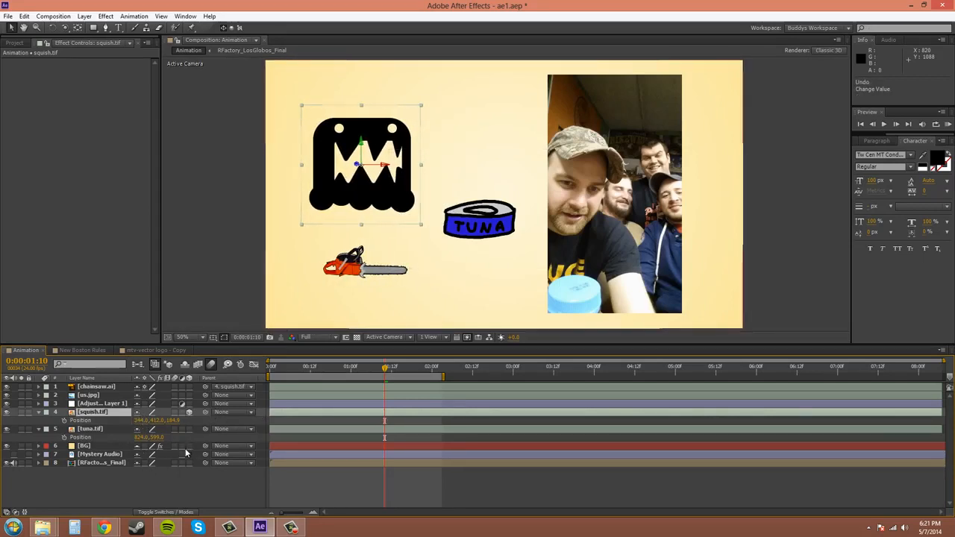
Show the Mode and TrkMat columns in the timeline and collapse the squish.tif and tuna.tif layers
{"action": "left_click", "coordinate": [180, 513]}
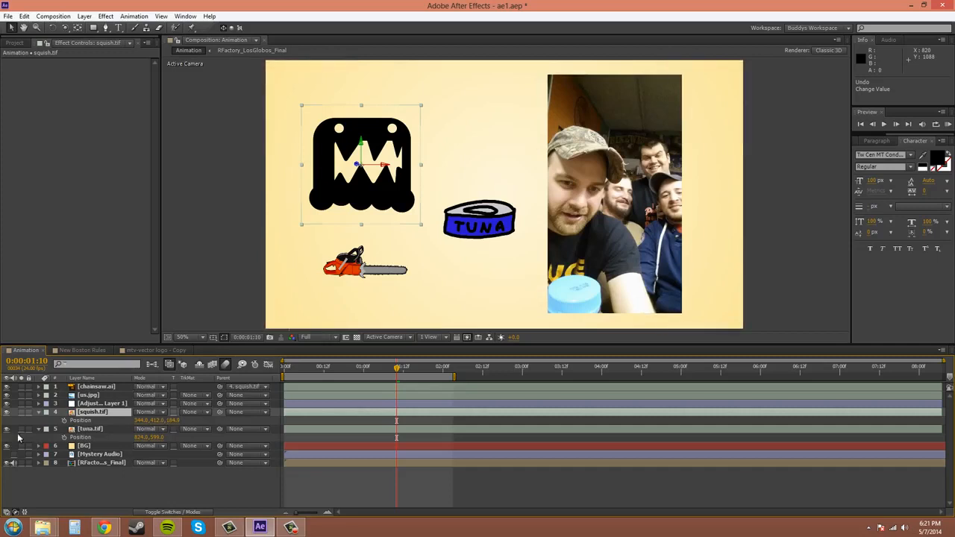
{"action": "left_click", "coordinate": [36, 414]}
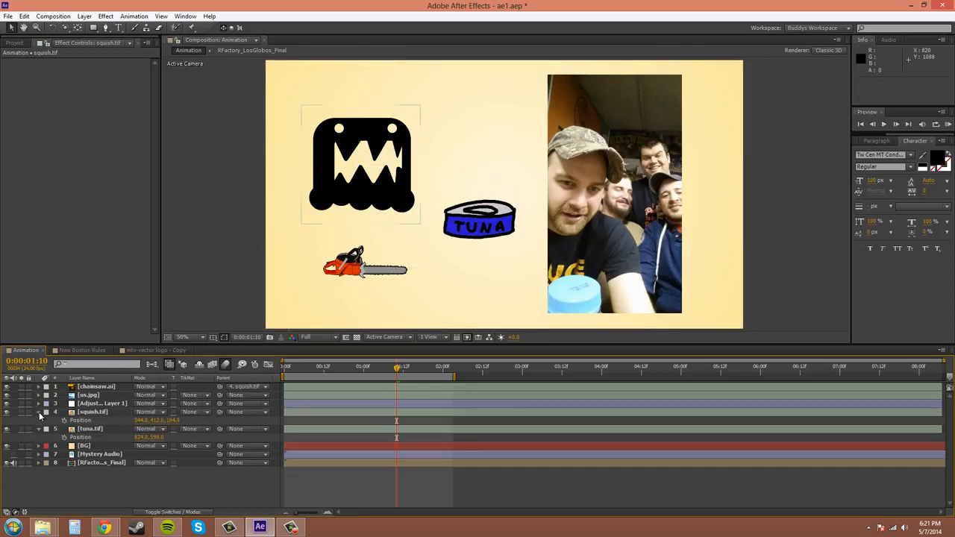
{"action": "left_click", "coordinate": [39, 412]}
{"action": "left_click", "coordinate": [39, 420]}
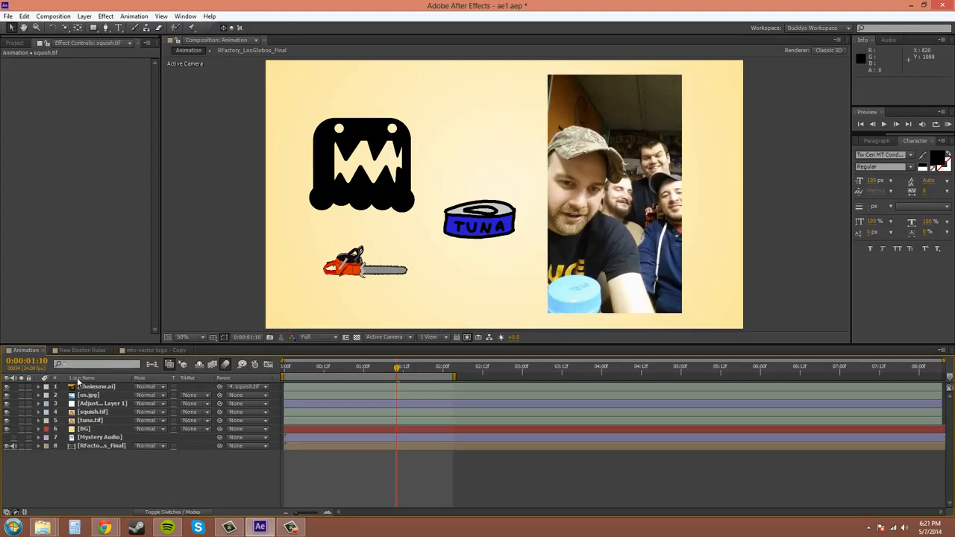
Try the Overlay blending mode on chainsaw.ai and set it back to Normal
{"action": "left_click", "coordinate": [157, 386]}
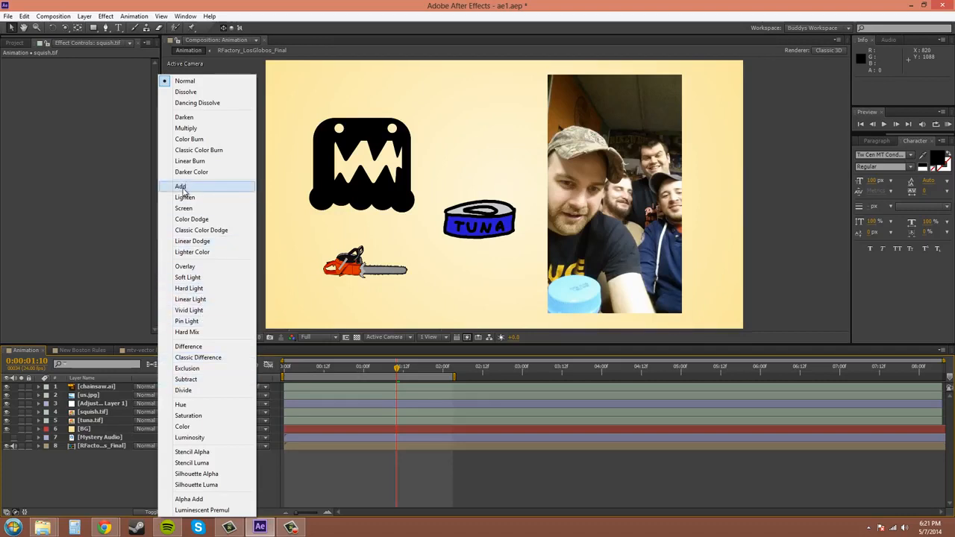
{"action": "left_click", "coordinate": [183, 266]}
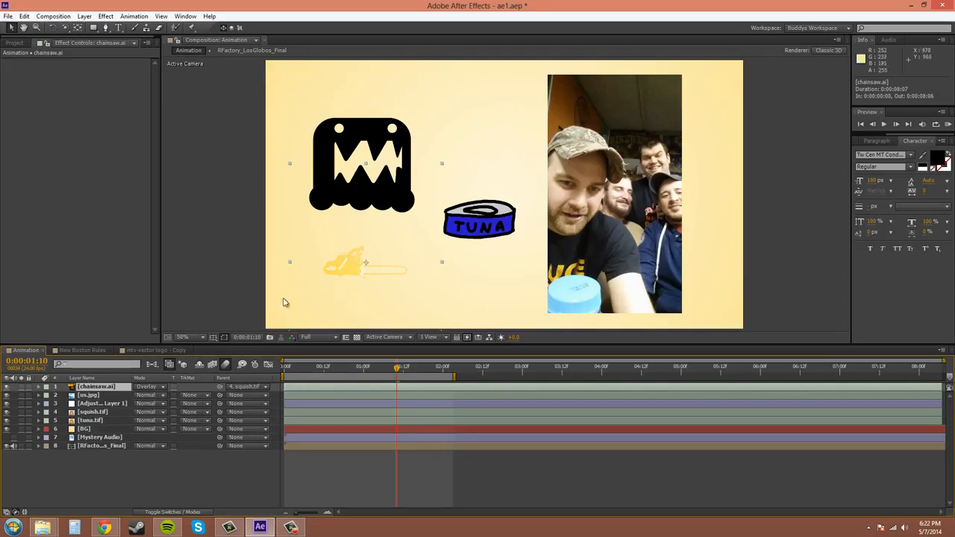
{"action": "left_click", "coordinate": [146, 387]}
{"action": "left_click", "coordinate": [185, 82]}
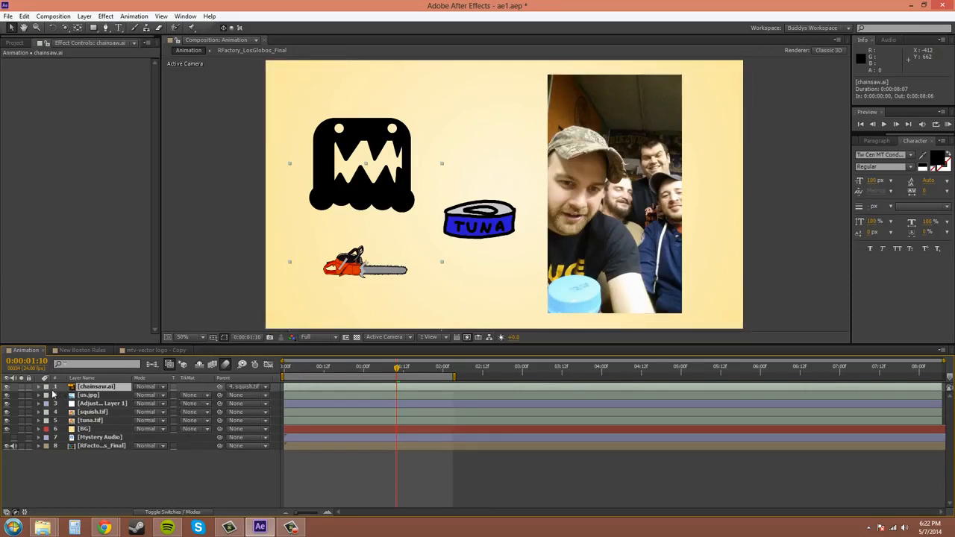
Switch the timeline columns from blending modes back to the layer switches
{"action": "left_click", "coordinate": [187, 513]}
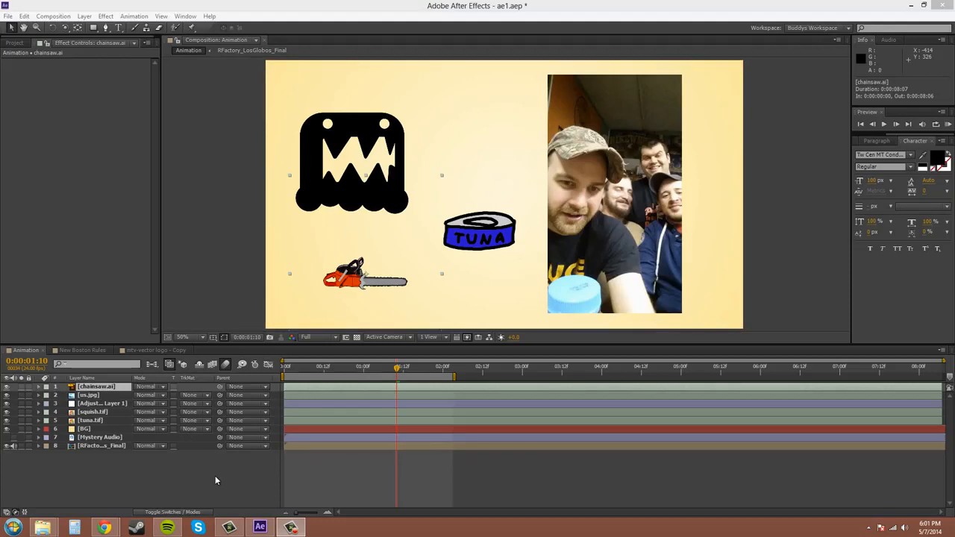
{"action": "key", "text": "F4"}
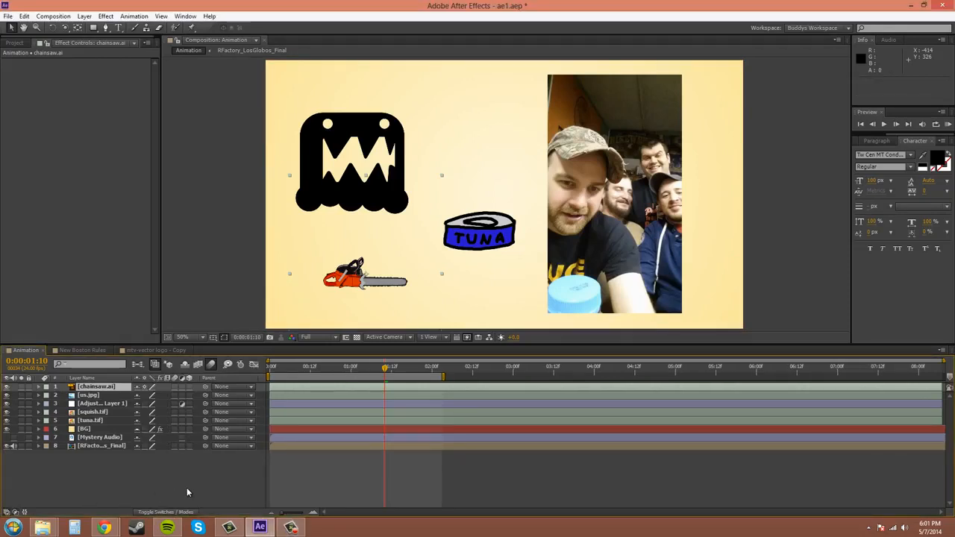